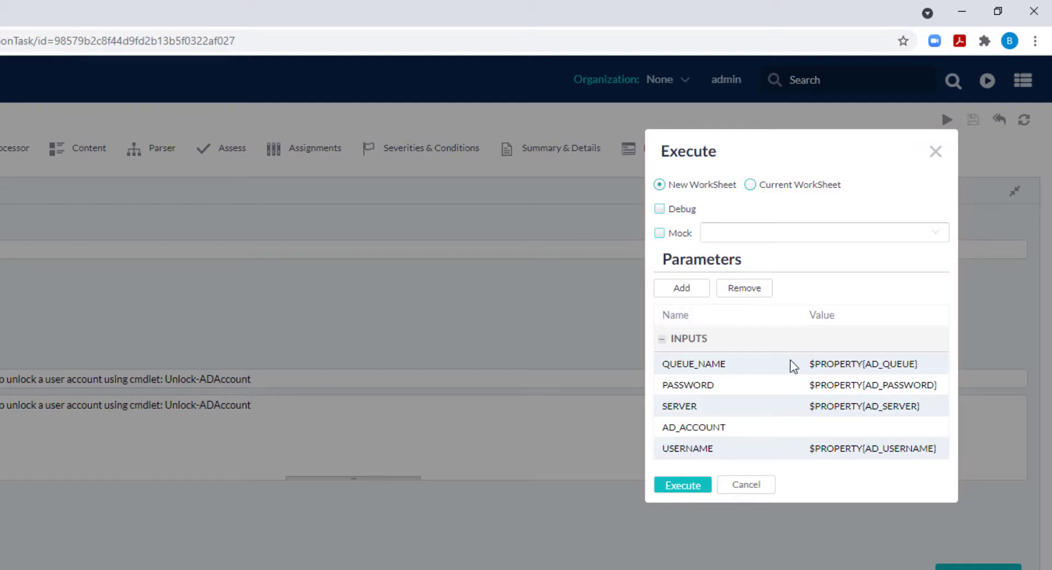
# Step: Enter the user's account name as the value of the AD_ACCOUNT input parameter for the task execution
pyautogui.doubleClick(825, 428)
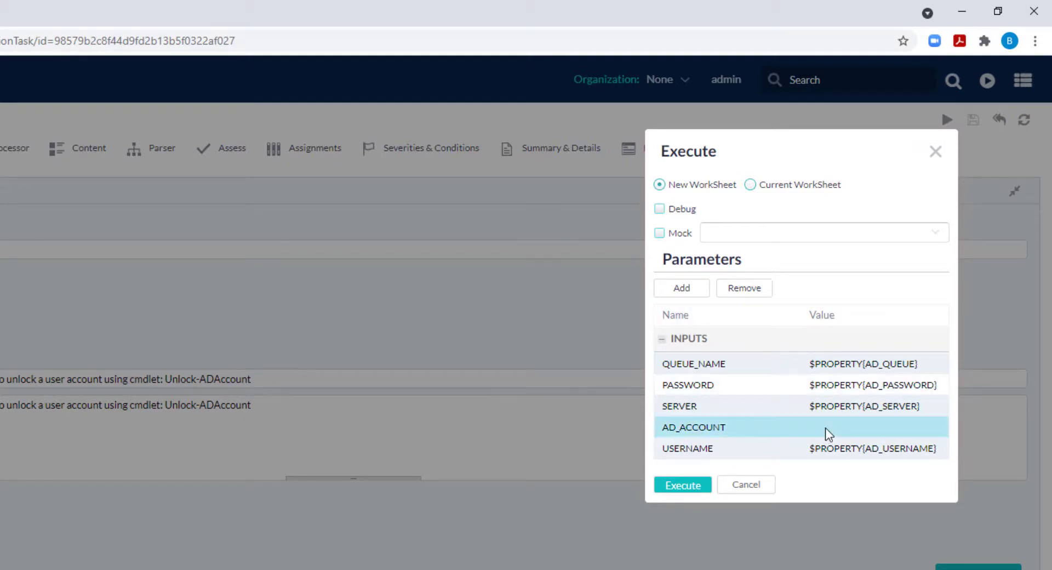
pyautogui.write('john.smith')
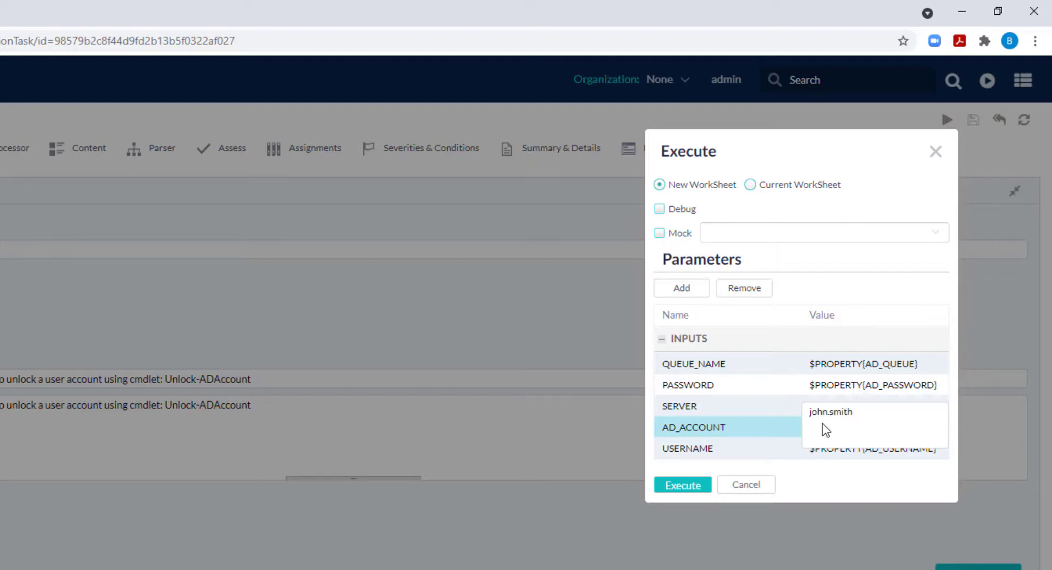
pyautogui.click(734, 466)
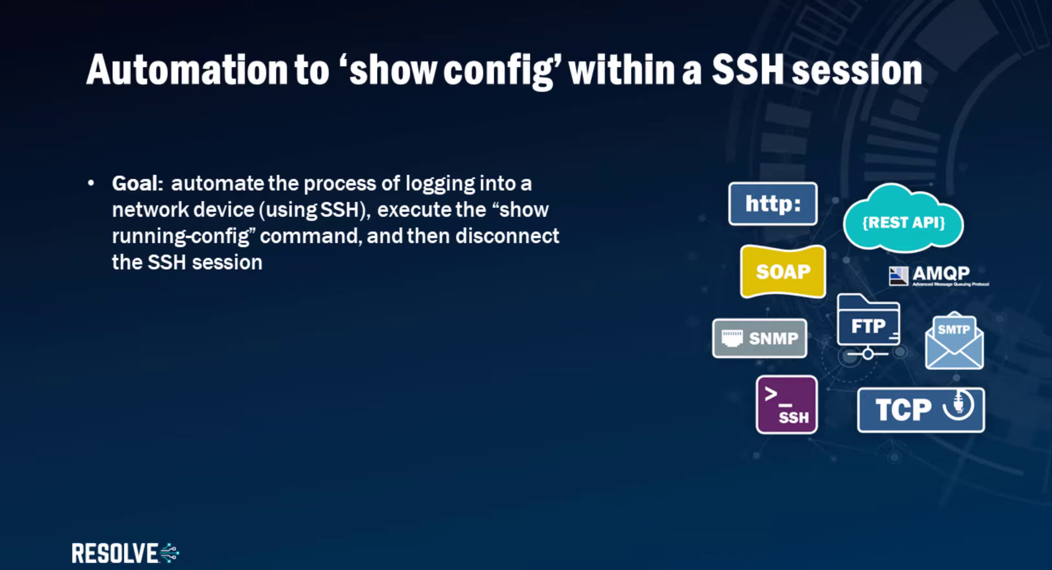
pyautogui.press('Right')
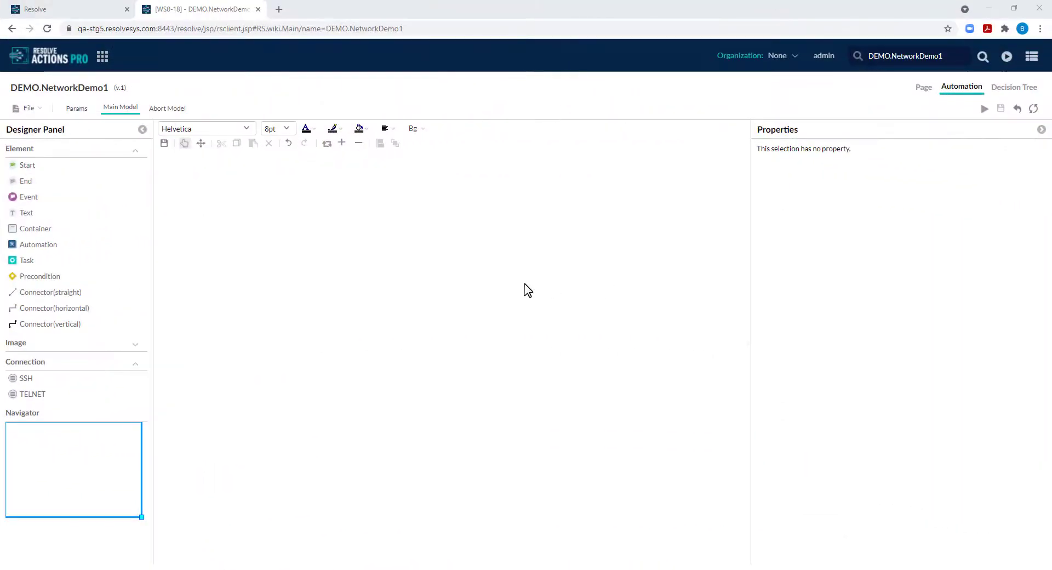
# Step: Add an SSH connection to the empty DEMO.NetworkDemo1 main model and set its host to network-sw1a
pyautogui.moveTo(26, 378); pyautogui.dragTo(449, 331)
pyautogui.click(531, 183)
pyautogui.write('network-sw1a')
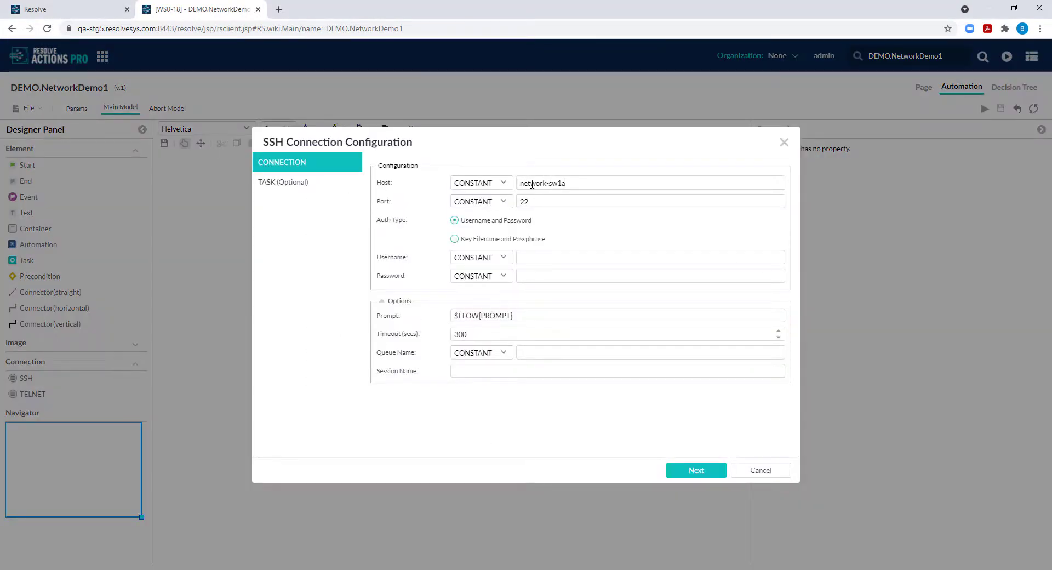
# Step: Set the SSH connection's username to come from the PROPERTY NETWORK_SSH_USERNAME
pyautogui.click(503, 257)
pyautogui.click(483, 322)
pyautogui.click(536, 258)
pyautogui.write('NET')
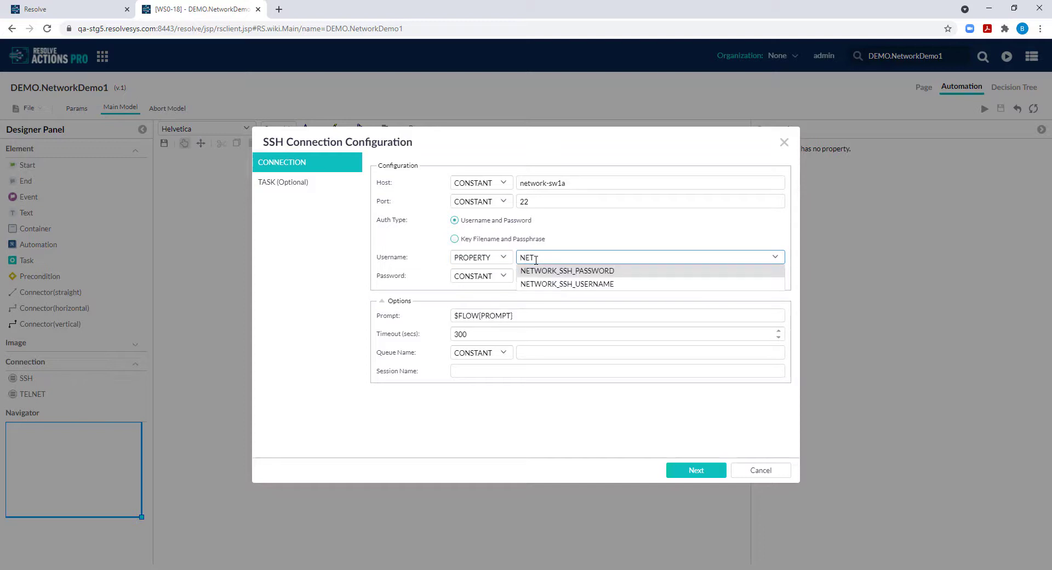
pyautogui.click(538, 285)
# Step: Source the SSH connection's password from the PROPERTY NETWORK_SSH_PASSWORD and complete the connection configuration
pyautogui.click(503, 275)
pyautogui.click(477, 300)
pyautogui.click(535, 276)
pyautogui.write('NET')
pyautogui.click(564, 290)
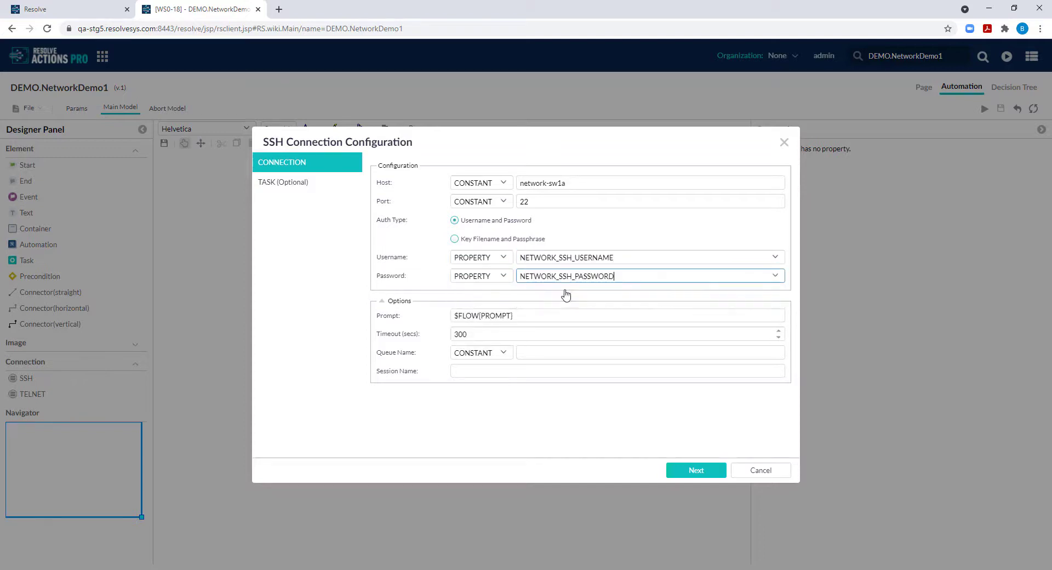
pyautogui.click(695, 471)
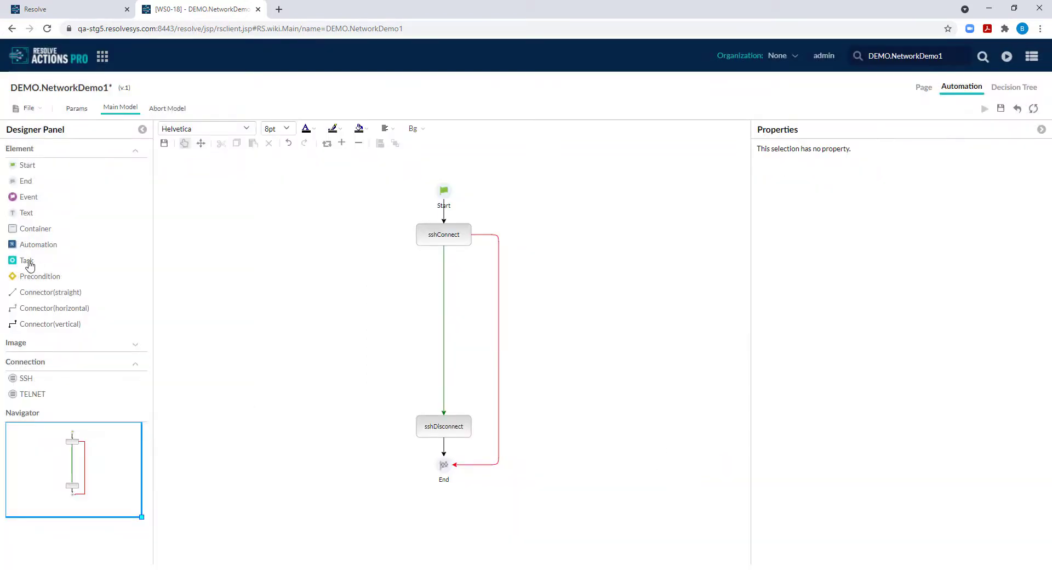
# Step: Insert the existing task show running-config#cisco.ios.basic between sshConnect and sshDisconnect and open its output parameters
pyautogui.moveTo(28, 262); pyautogui.dragTo(493, 286)
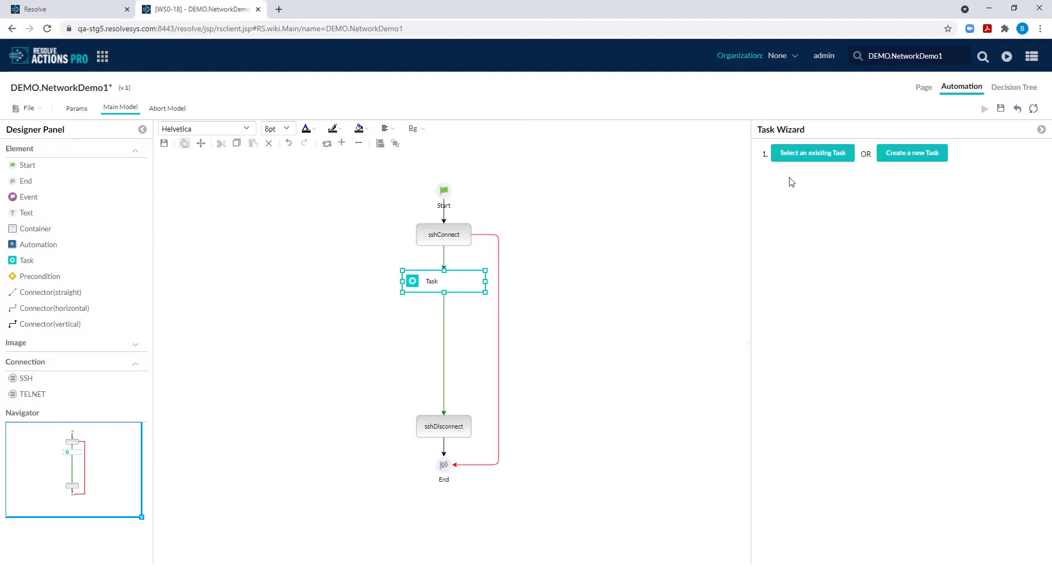
pyautogui.click(796, 158)
pyautogui.write('show runn')
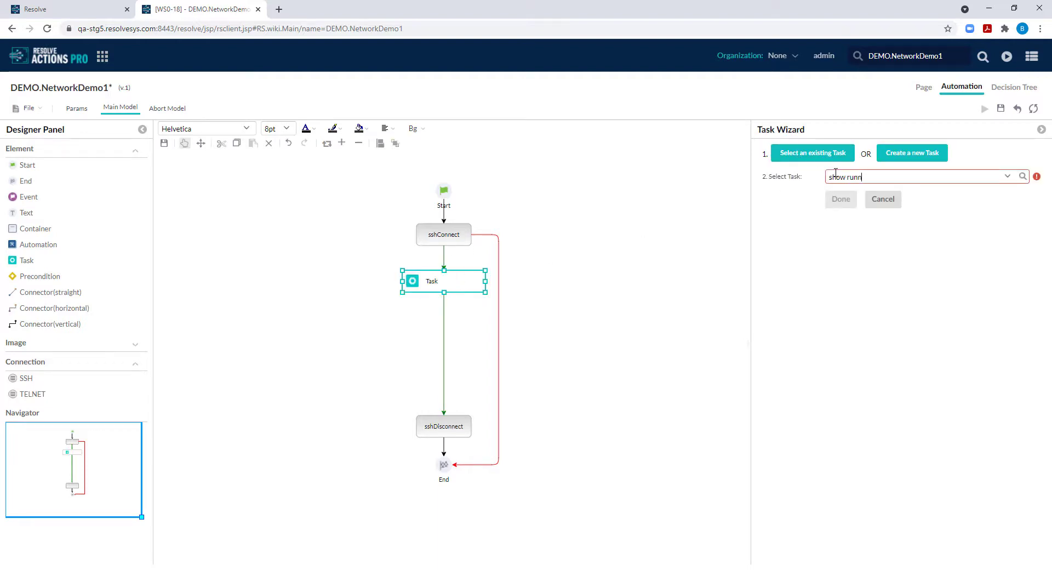
pyautogui.click(860, 192)
pyautogui.click(852, 203)
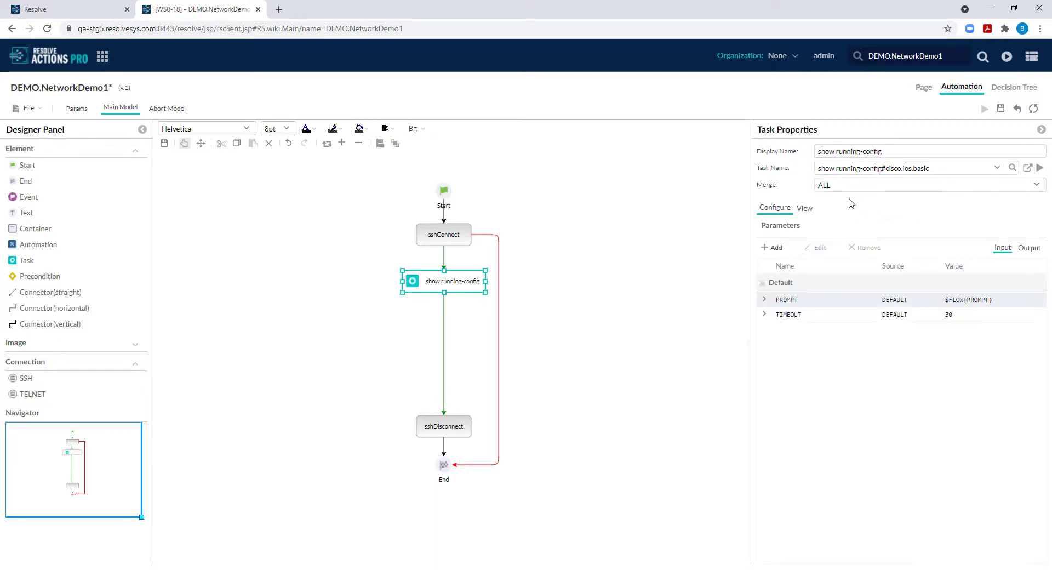
pyautogui.click(1029, 248)
pyautogui.click(765, 300)
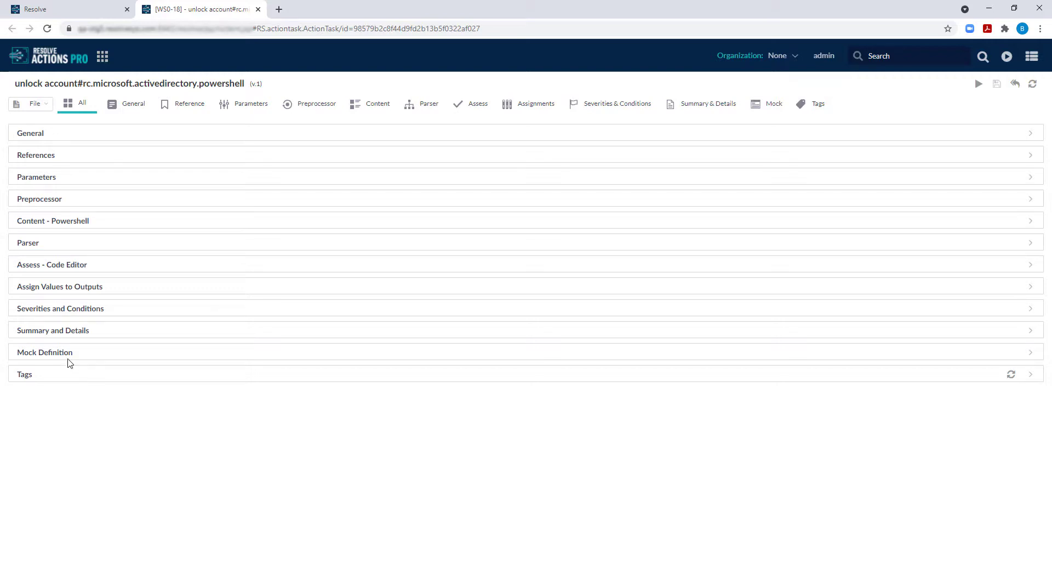
# Step: Review the unlock account task's general properties, role permissions and input parameters
pyautogui.click(127, 106)
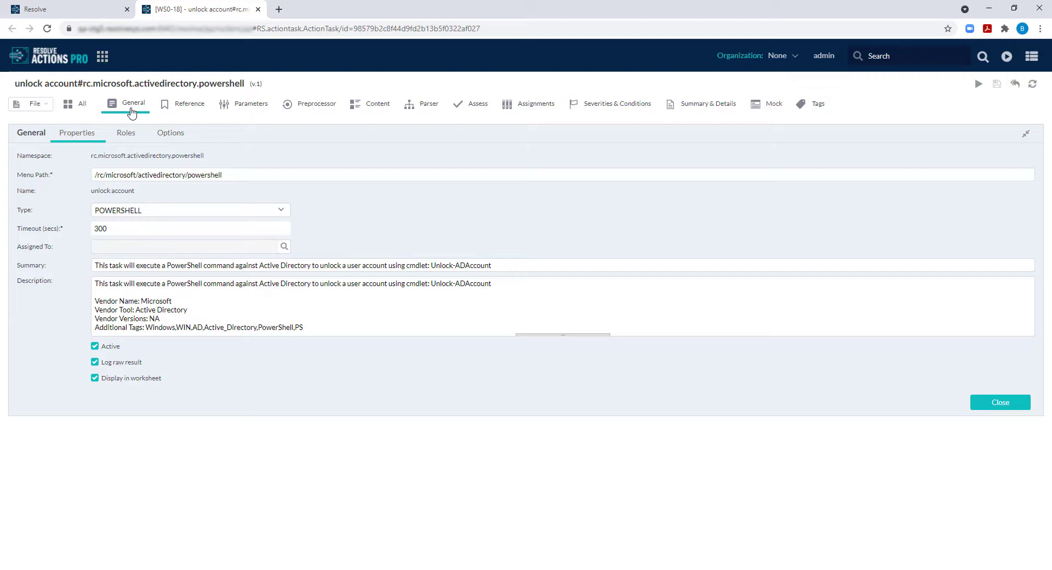
pyautogui.click(128, 135)
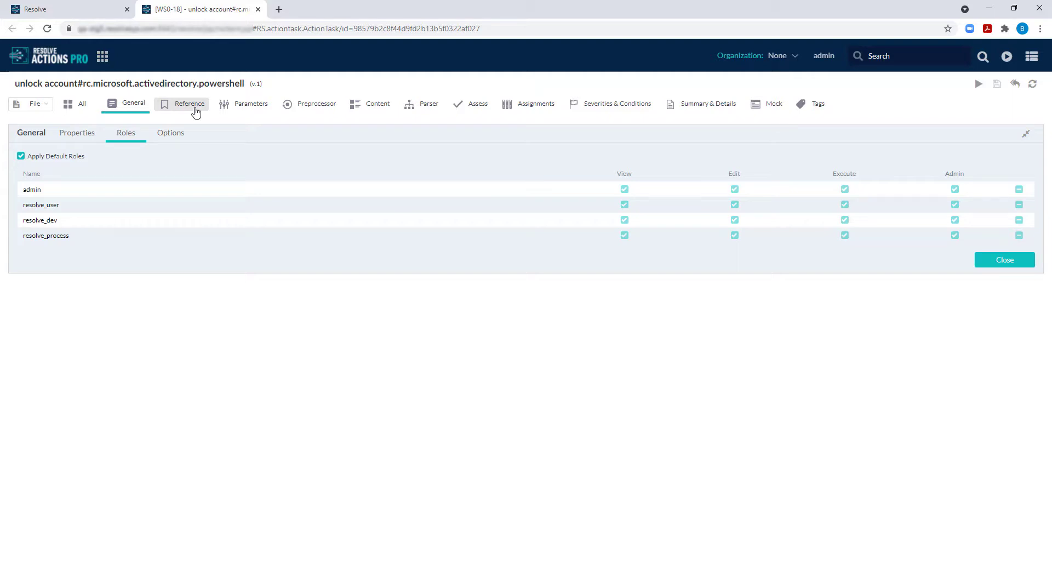
pyautogui.click(243, 109)
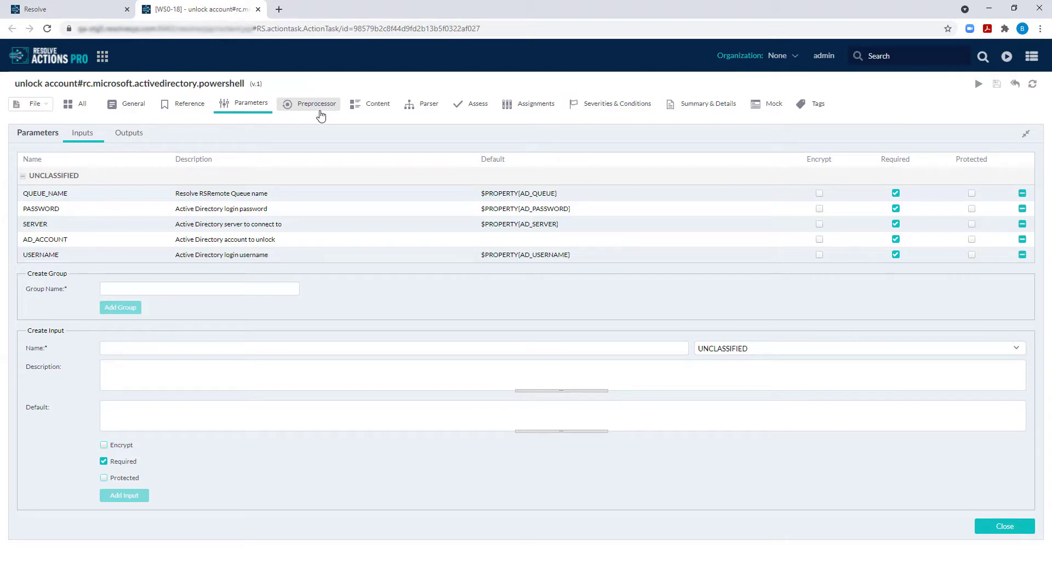
# Step: Examine the task's PowerShell content, from the username, password, credential and adAccount variables to the Unlock-ADAccount and Get-ADUser commands
pyautogui.click(371, 110)
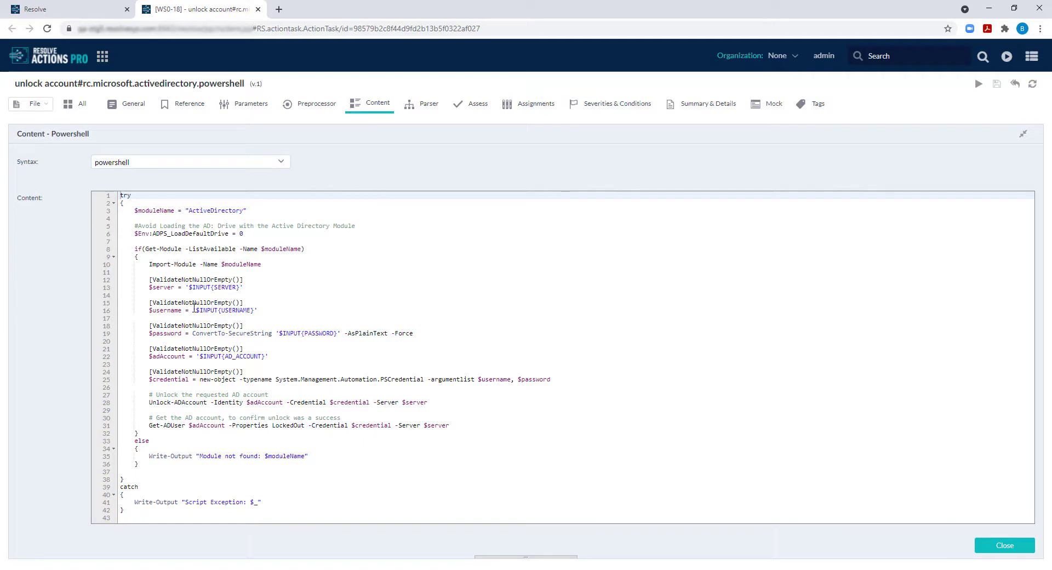
pyautogui.moveTo(193, 310); pyautogui.dragTo(254, 310)
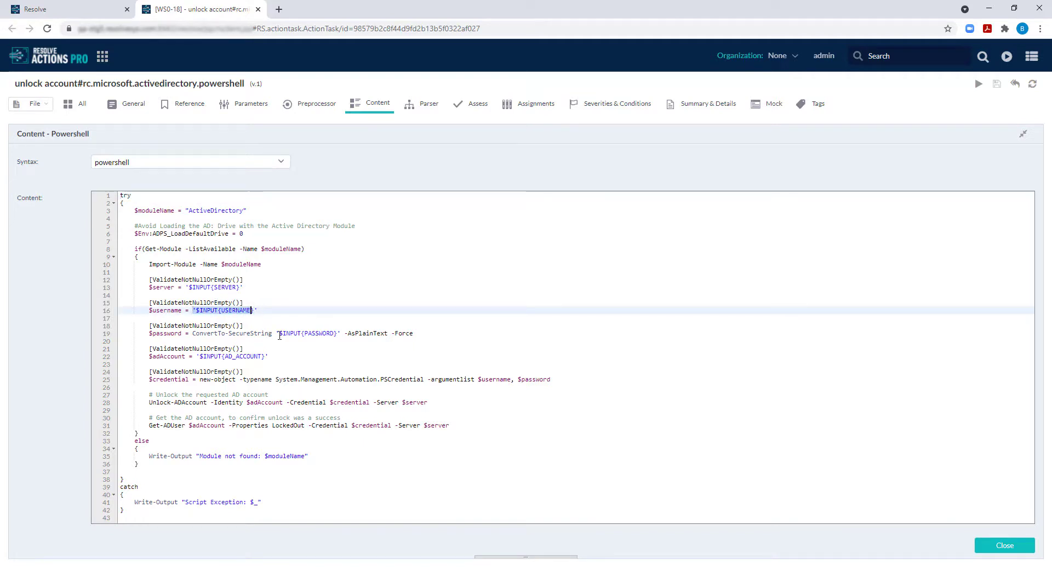
pyautogui.moveTo(135, 335); pyautogui.dragTo(442, 335)
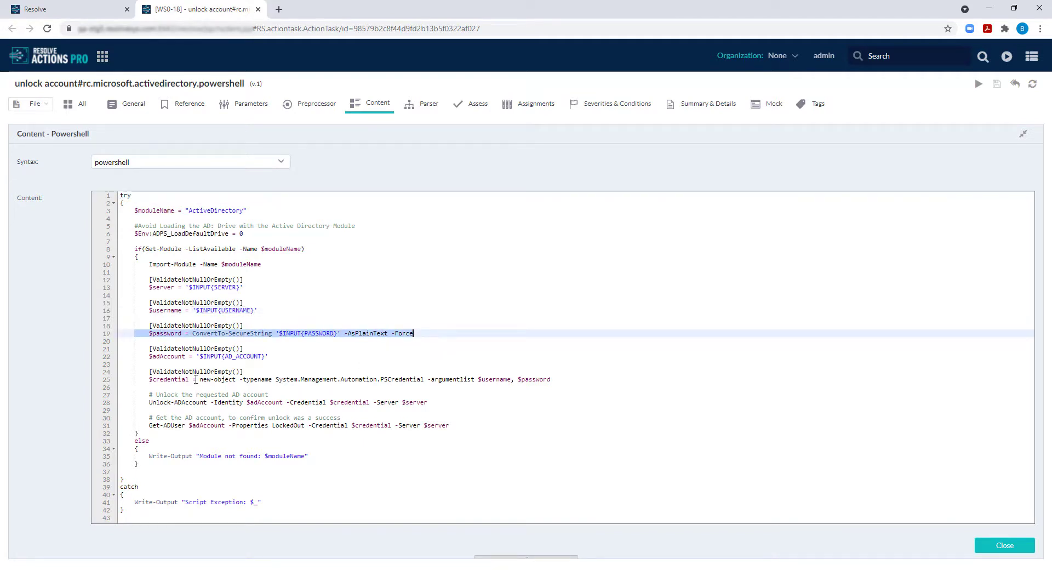
pyautogui.moveTo(135, 380); pyautogui.dragTo(589, 383)
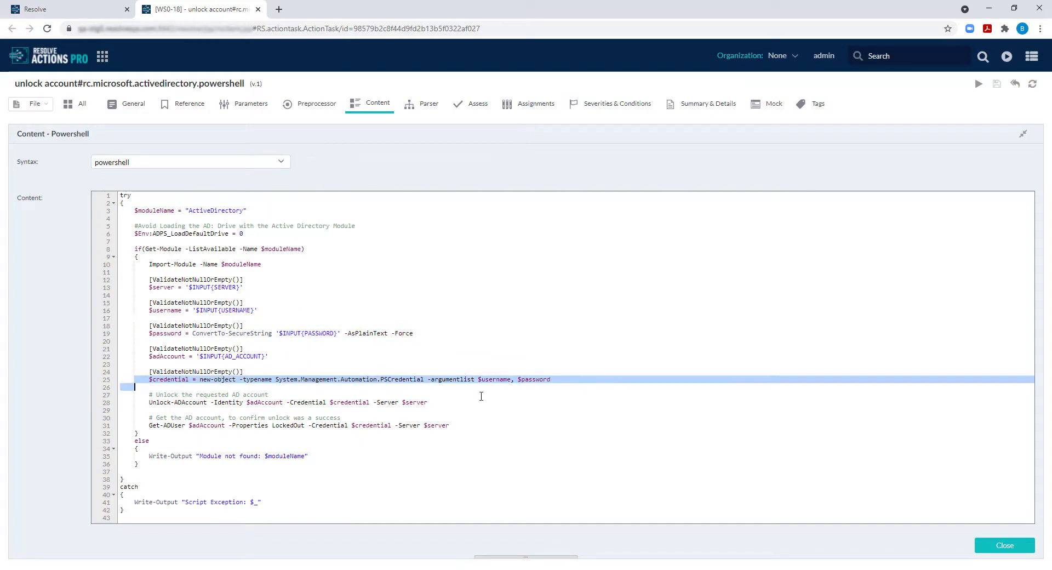
pyautogui.moveTo(148, 357); pyautogui.dragTo(275, 357)
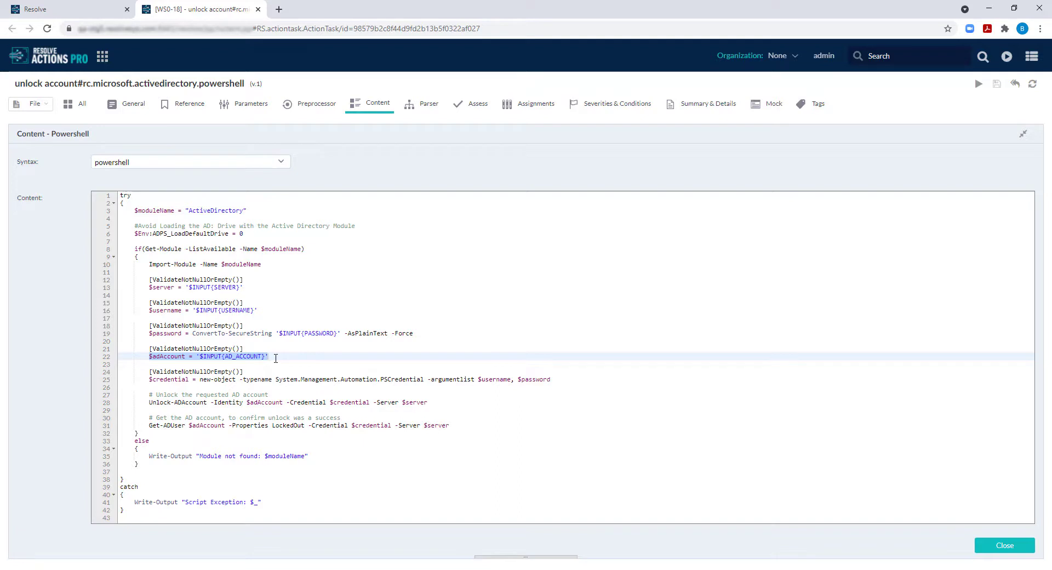
pyautogui.click(150, 403)
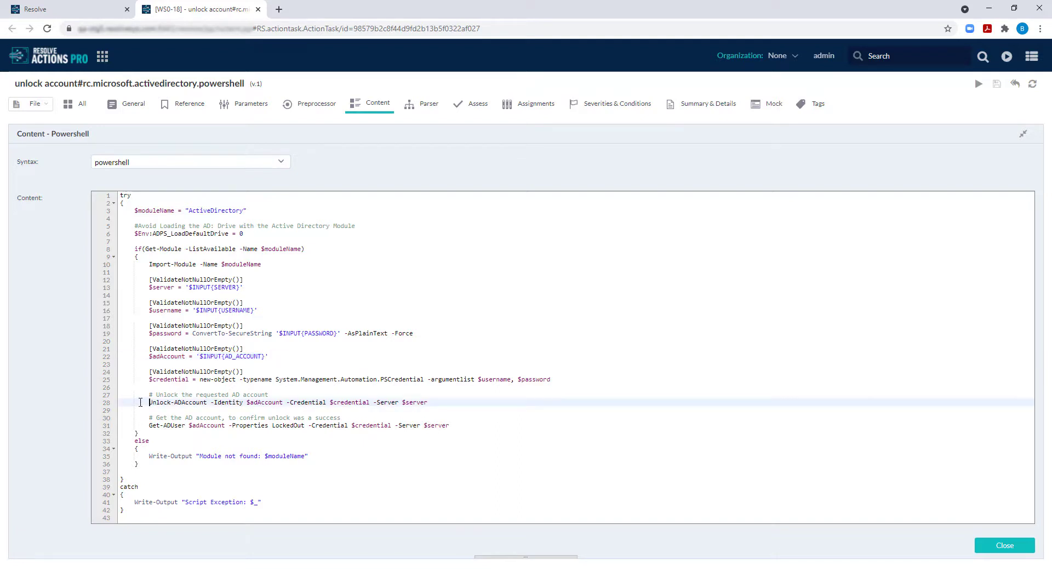
pyautogui.click(144, 427)
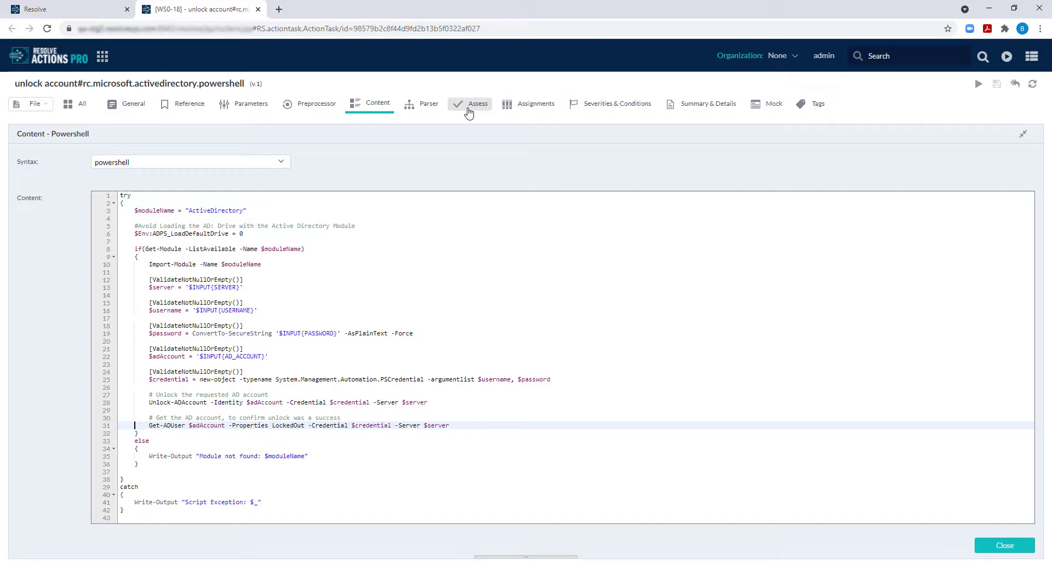
# Step: Clear the existing sample in the task's parser and paste the Active Directory user output as the new sample
pyautogui.click(429, 112)
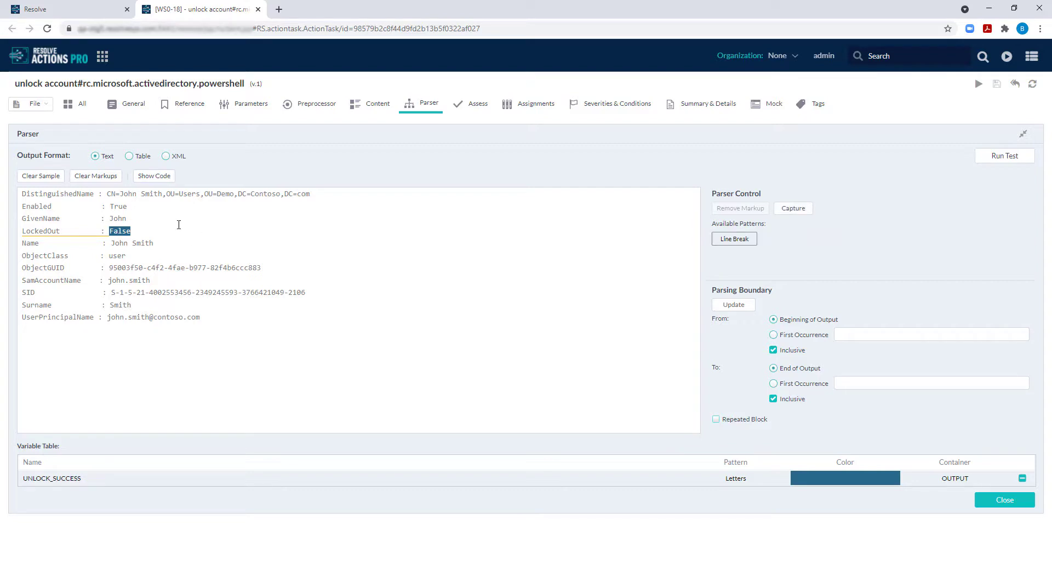
pyautogui.click(50, 179)
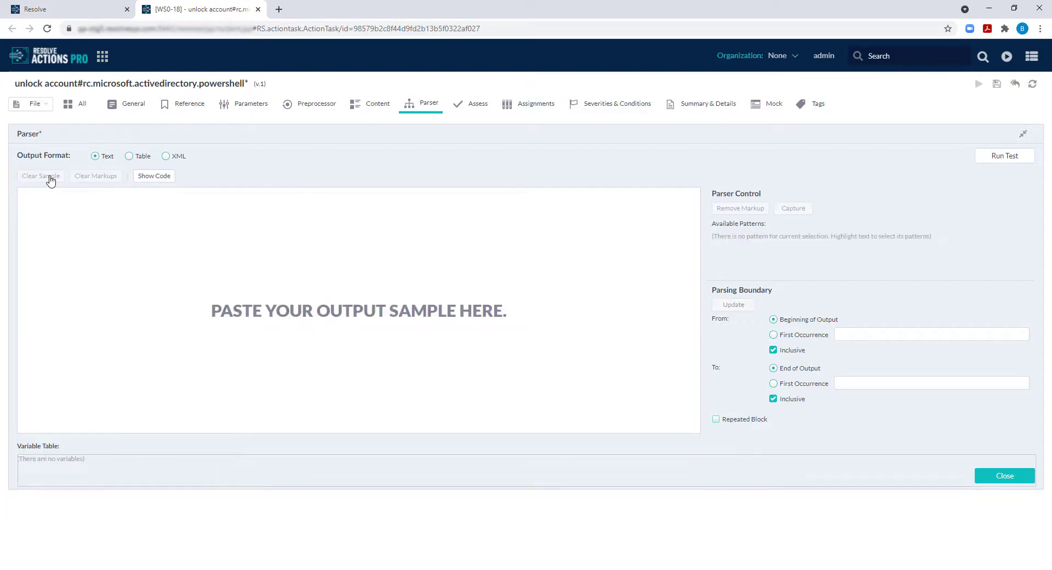
pyautogui.hotkey('ctrl', 'v')
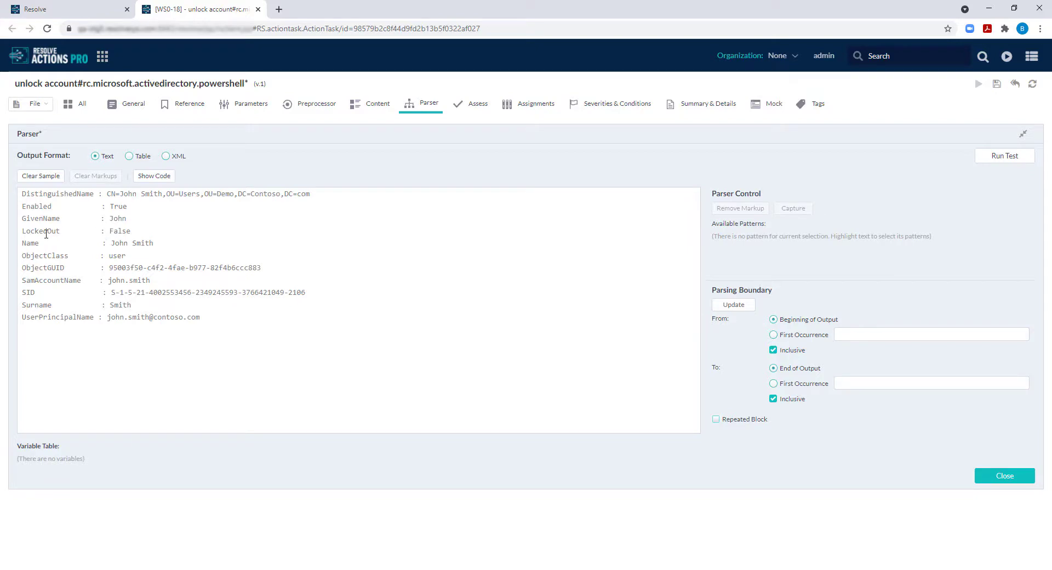
# Step: Capture the LockedOut value False as the OUTPUT variable UNLOCK_SUCCESS with the Letters pattern, and test the parser
pyautogui.moveTo(108, 230); pyautogui.dragTo(132, 231)
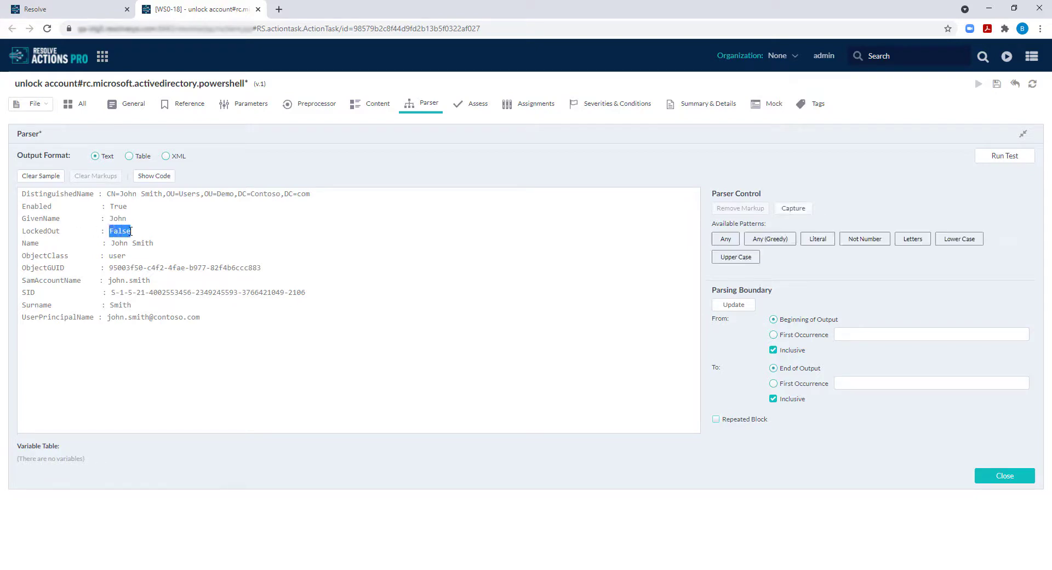
pyautogui.click(793, 210)
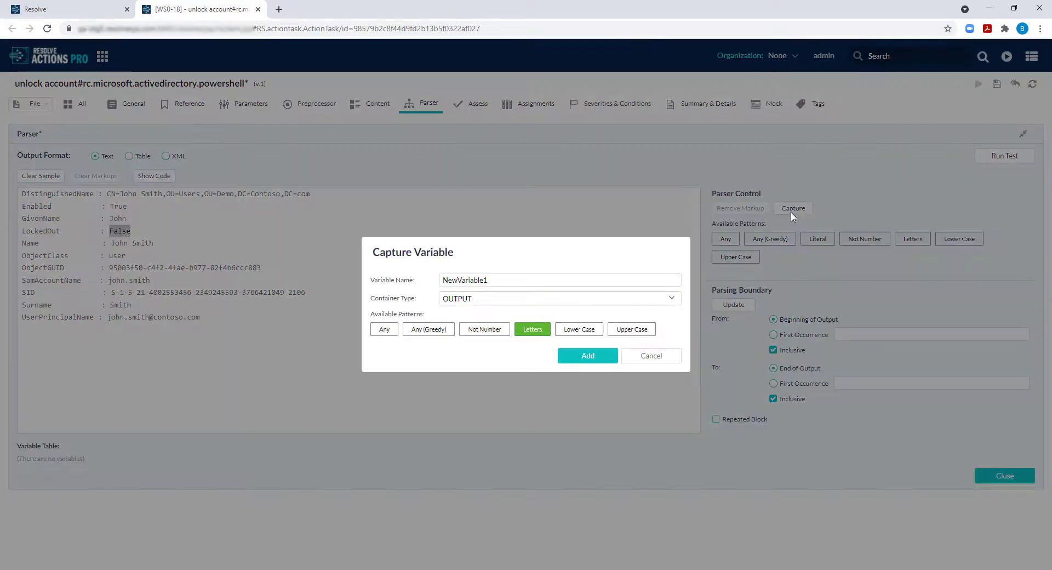
pyautogui.moveTo(495, 280); pyautogui.dragTo(382, 285)
pyautogui.write('UNLOCK')
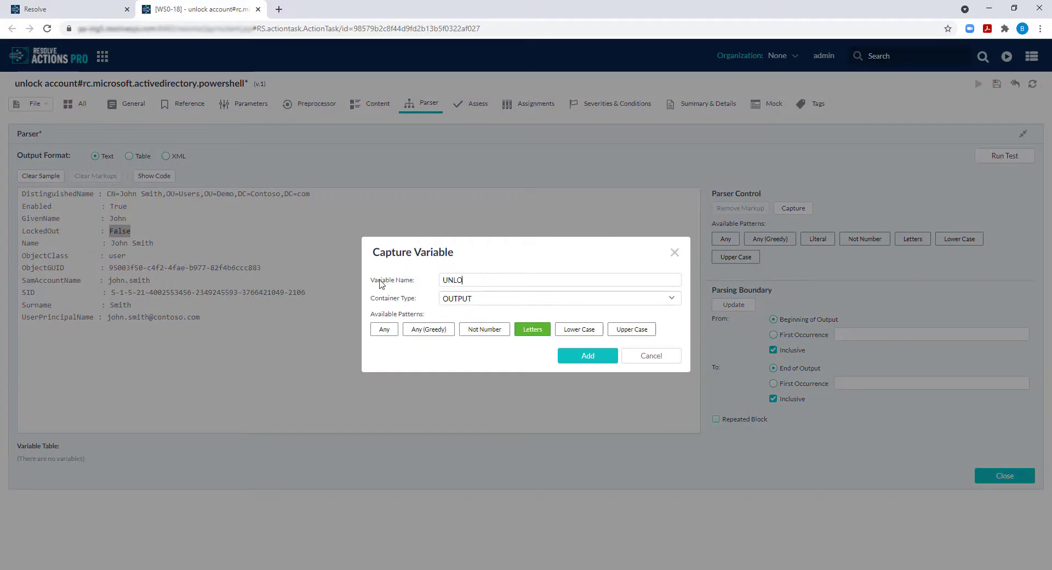
pyautogui.write('CCESS')
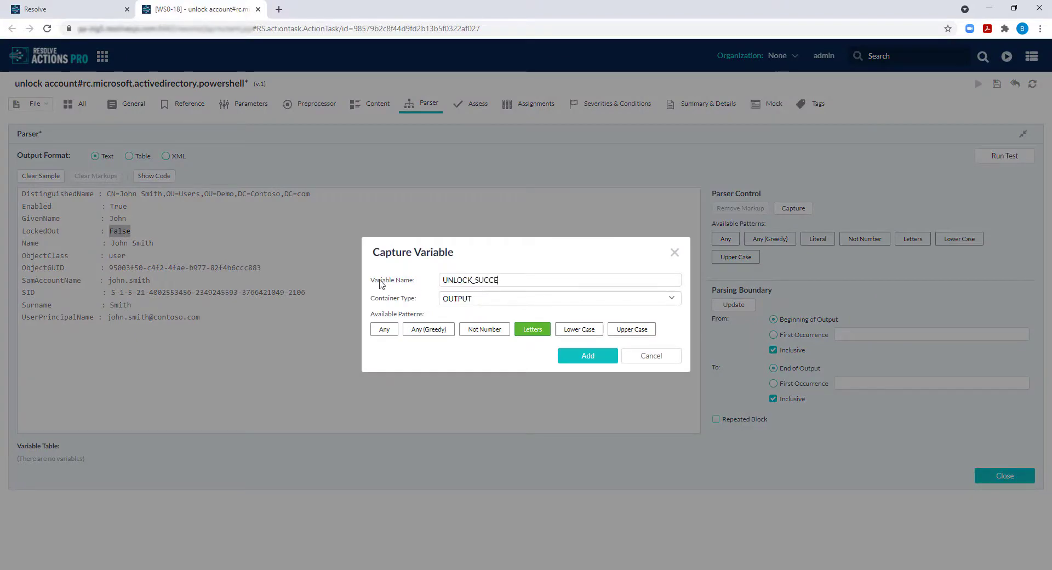
pyautogui.click(579, 357)
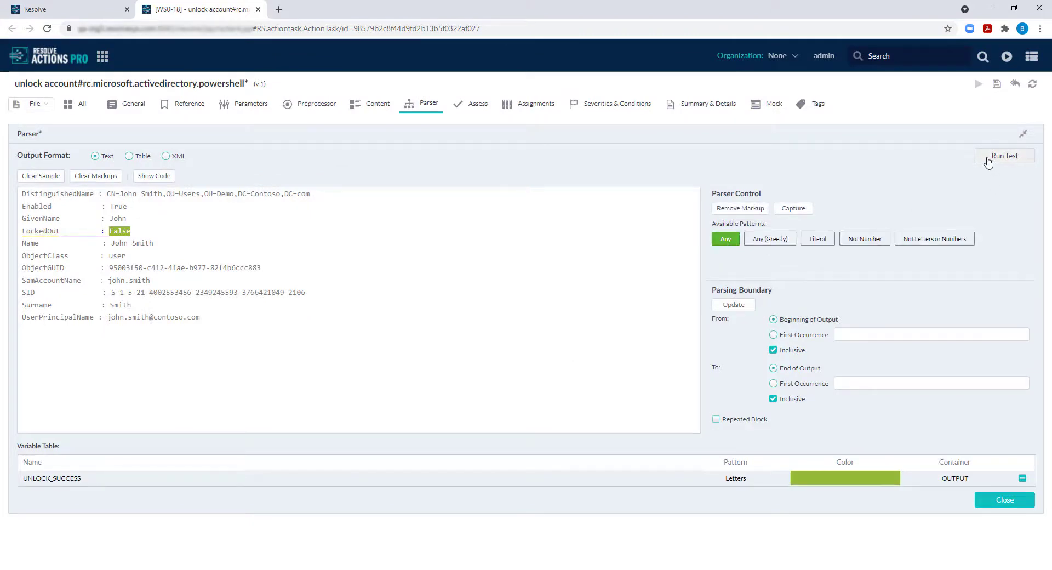
pyautogui.click(988, 158)
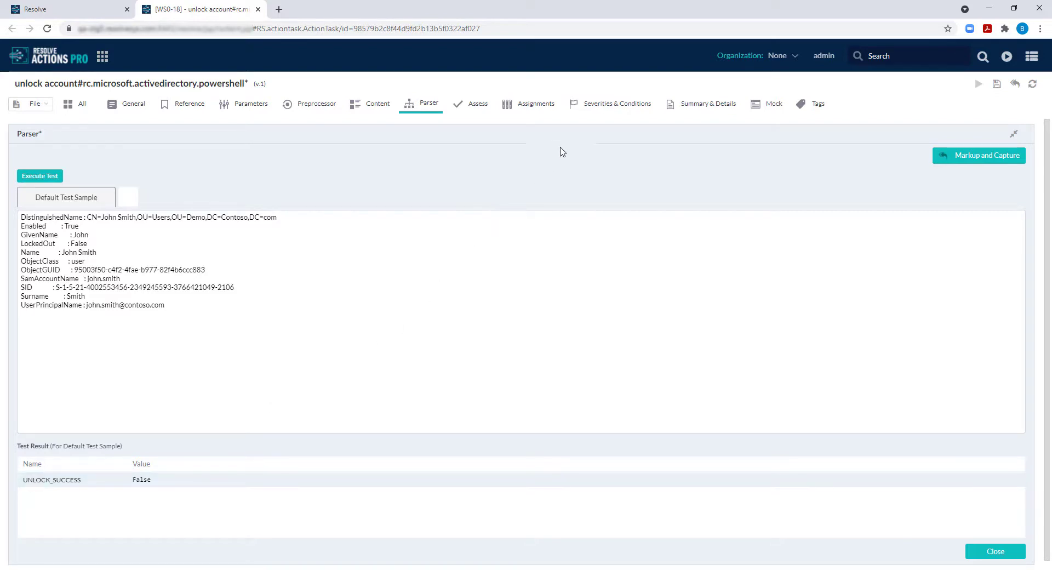
# Step: Review the task's Critical and Good severity rules for UNLOCK_SUCCESS and its summary display rules
pyautogui.click(592, 112)
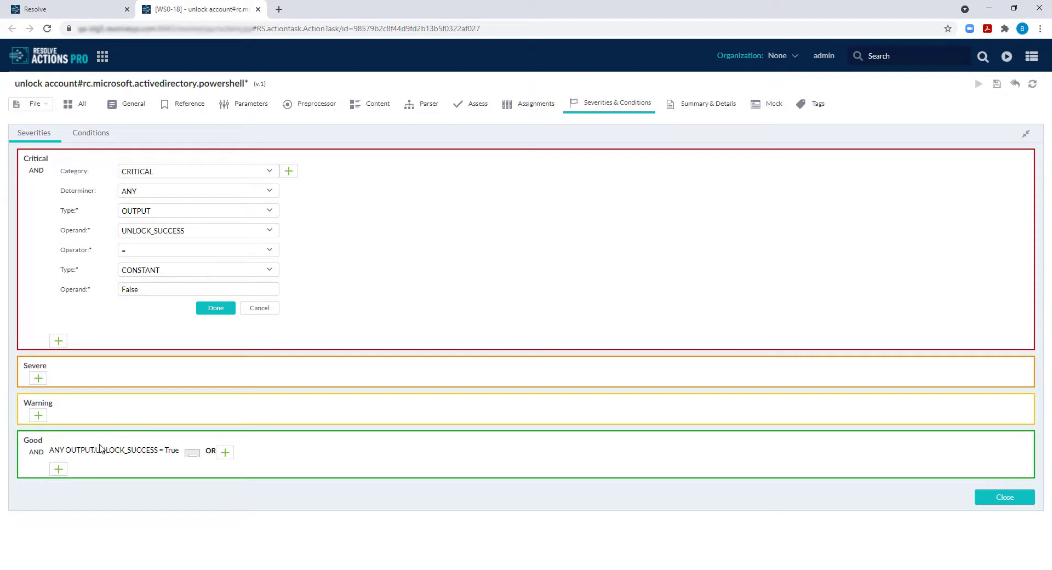
pyautogui.click(97, 452)
pyautogui.scroll(-2, 132, 458)
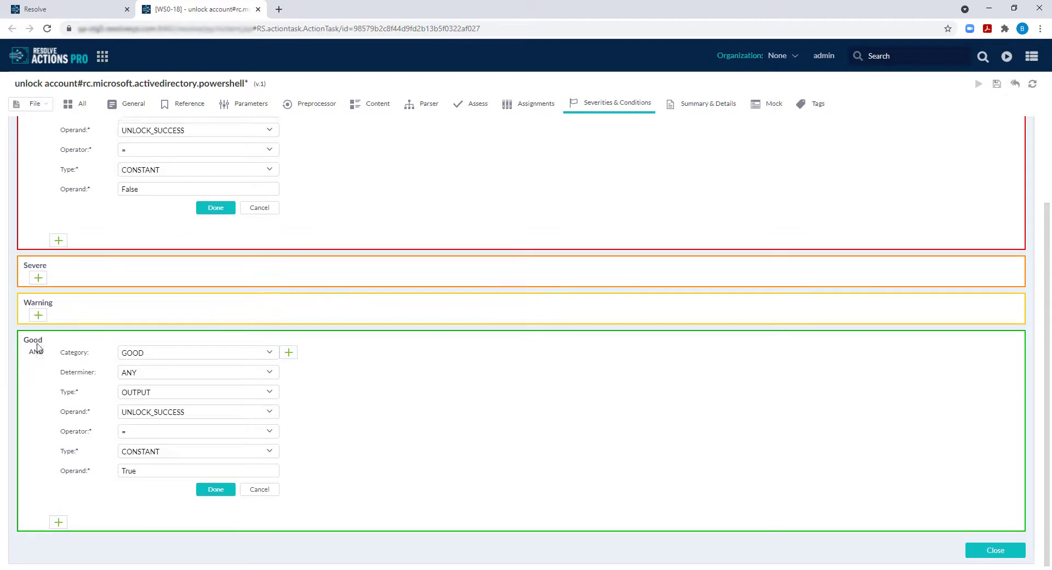
pyautogui.scroll(2, 37, 347)
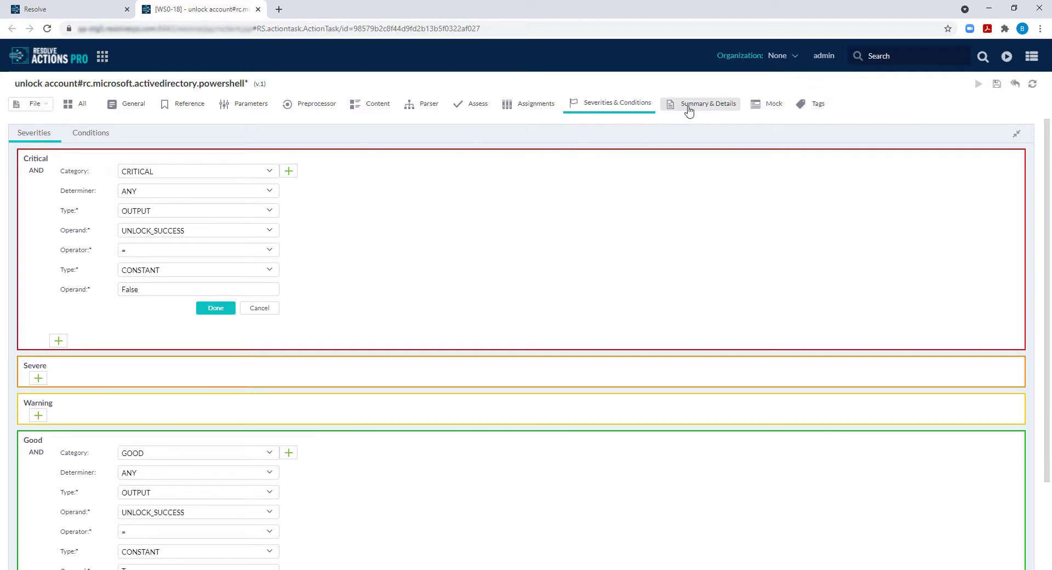
pyautogui.click(689, 110)
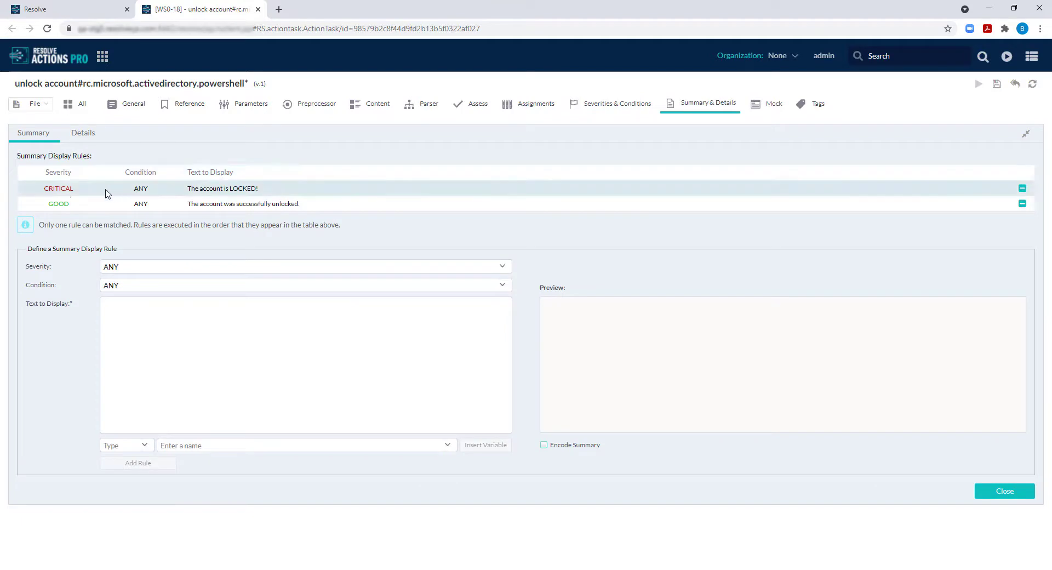
# Step: Examine the display texts assigned to the Critical and Good severities in the summary display rules
pyautogui.click(64, 192)
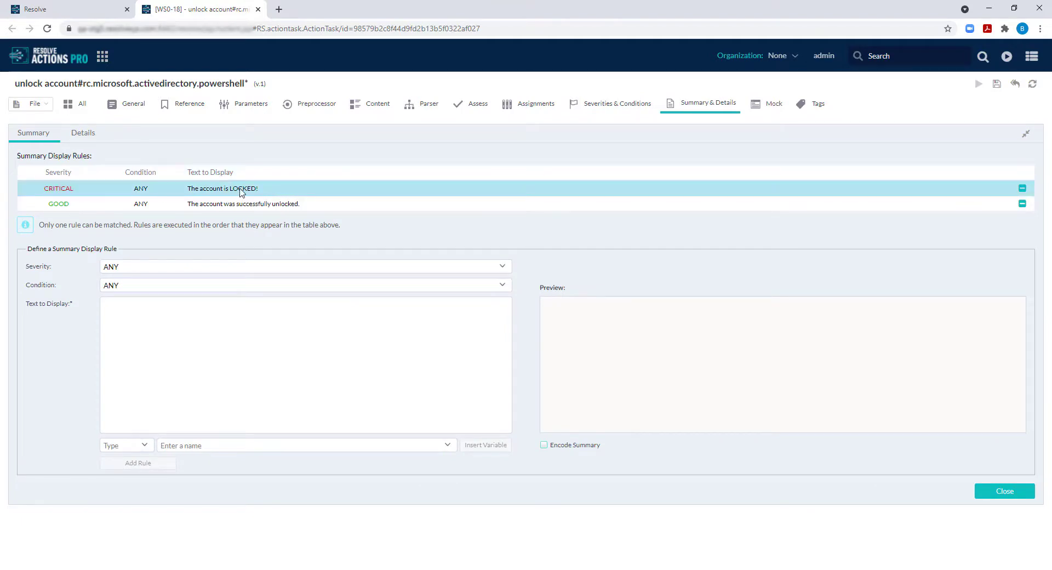
pyautogui.doubleClick(241, 192)
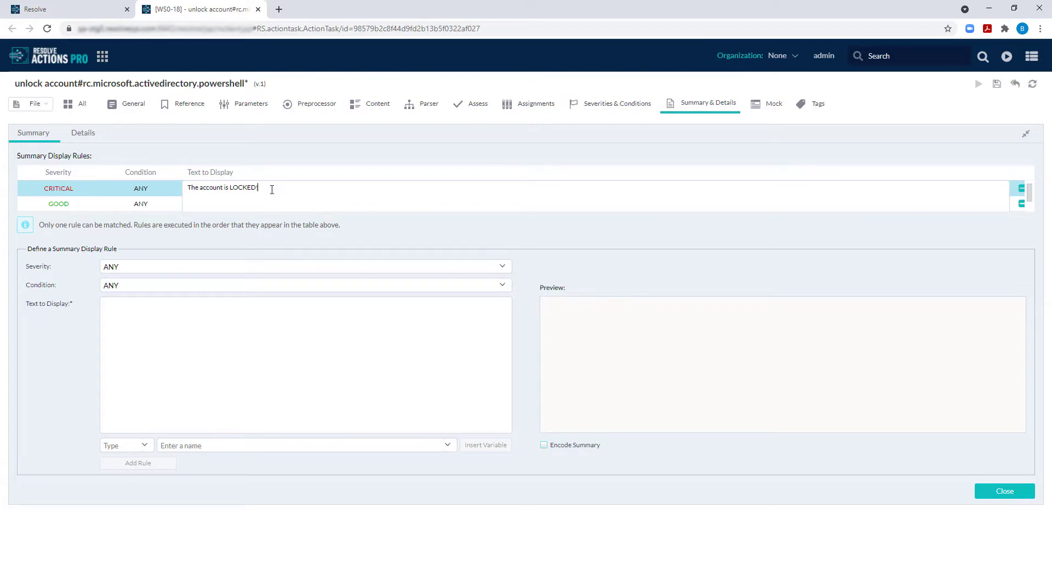
pyautogui.doubleClick(77, 206)
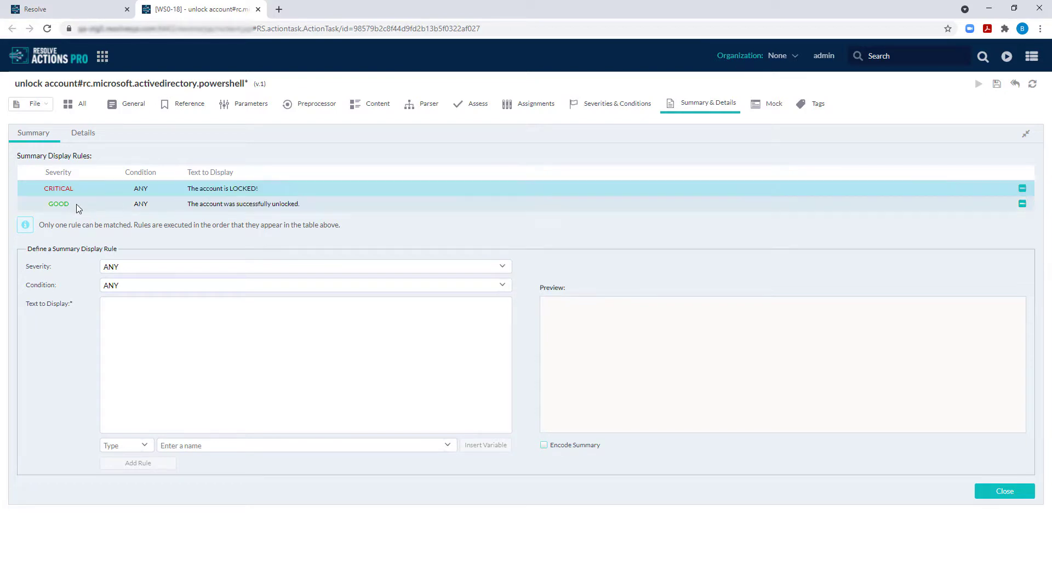
pyautogui.doubleClick(313, 207)
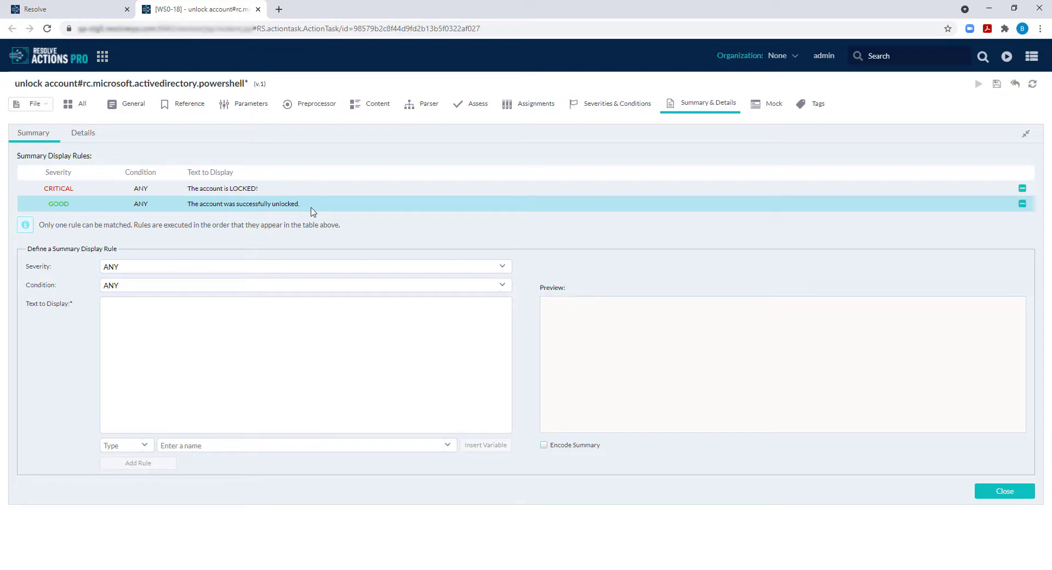
pyautogui.click(306, 219)
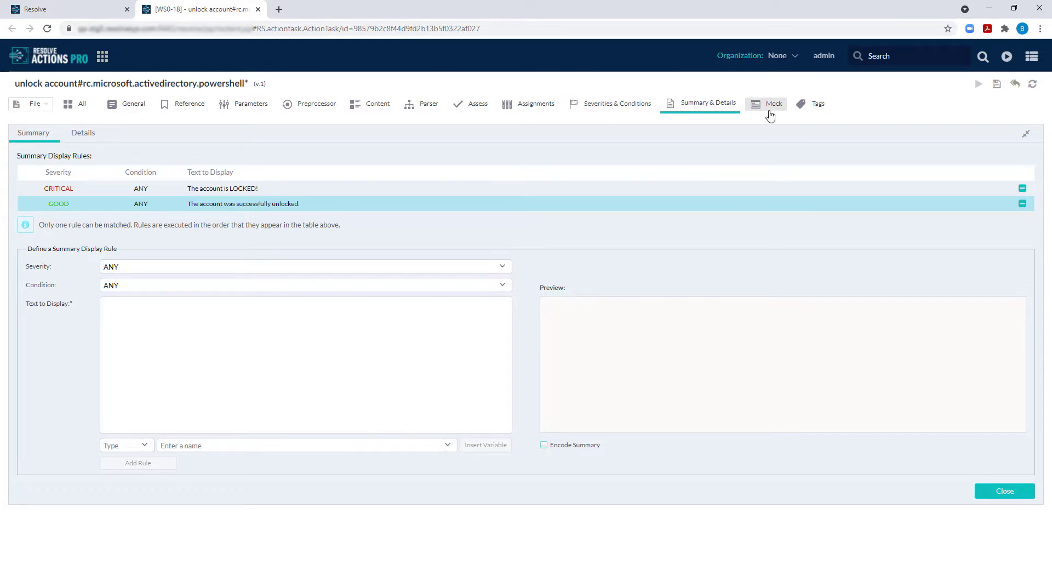
# Step: Open the details of the task's COMMAND_SUCCESS mock to view its raw sample response
pyautogui.click(770, 115)
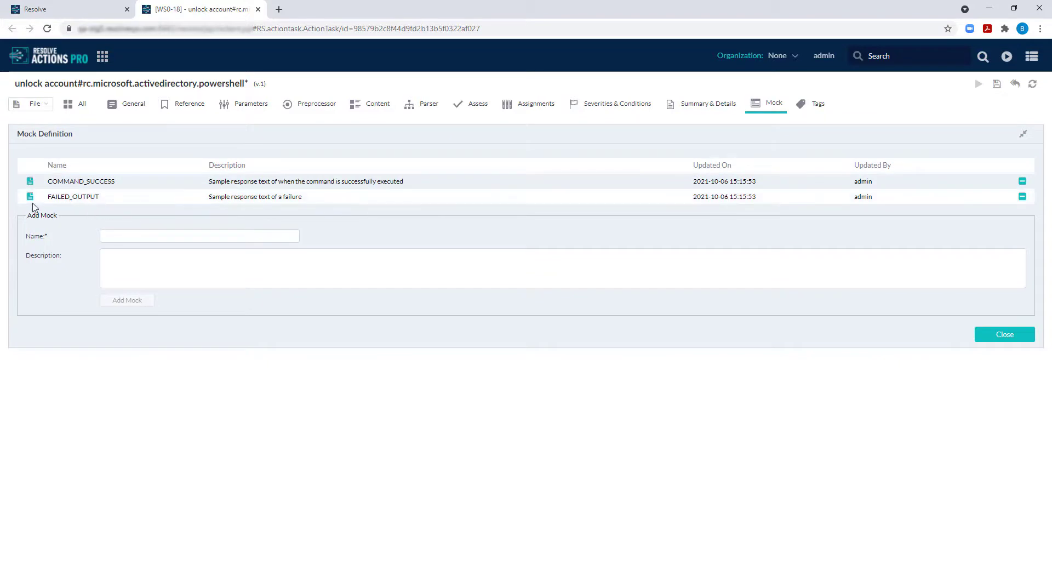
pyautogui.click(30, 182)
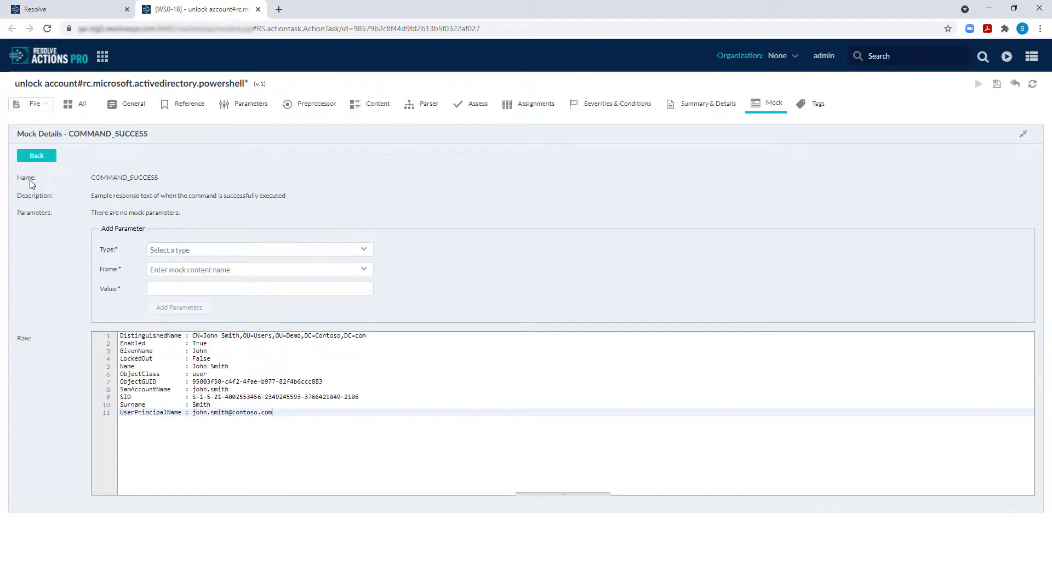